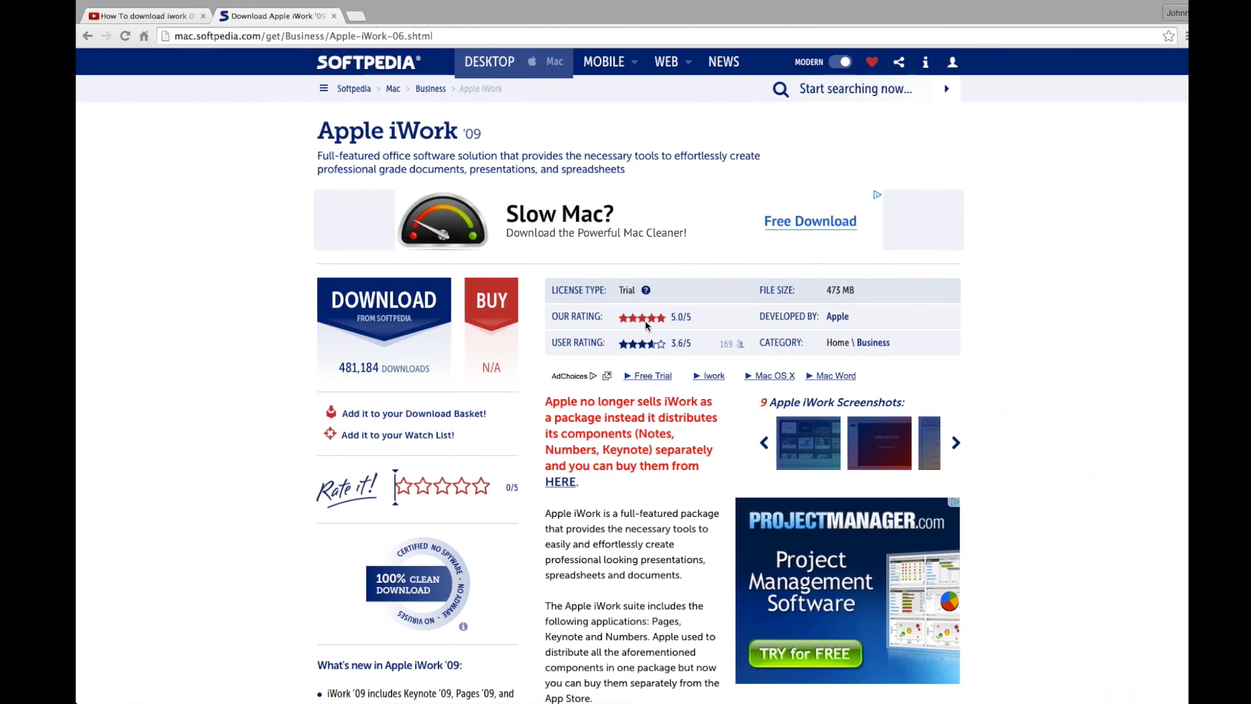
scroll(435, 262, "down", 3)
scroll(436, 262, "up", 3)
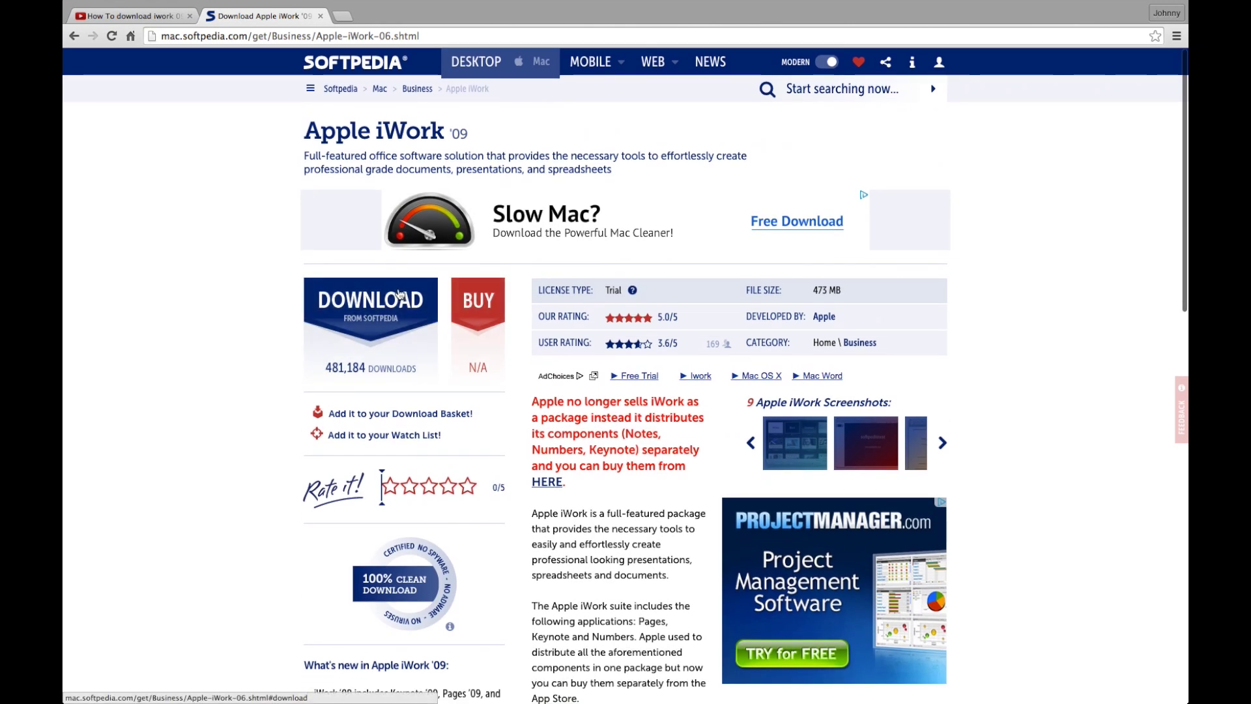
View Softpedia's download locations for Apple iWork, dismiss them and switch to the desktop.
left_click(399, 294)
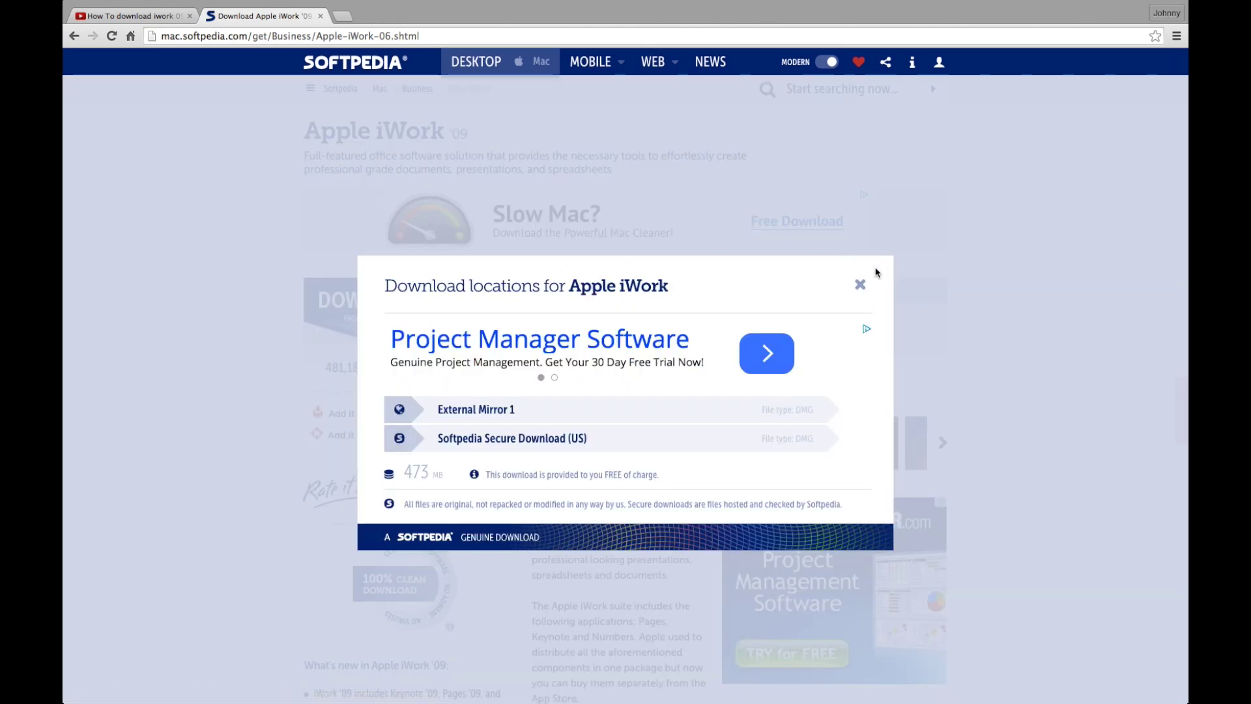
left_click(861, 284)
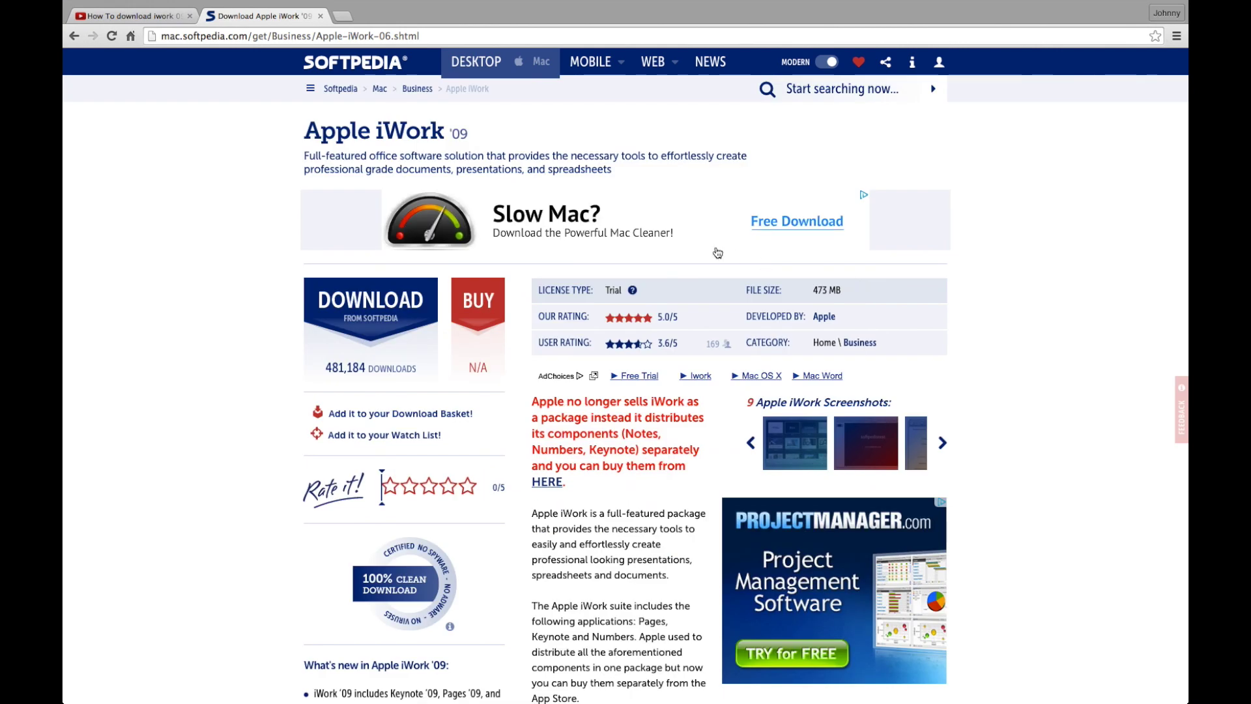
key("ctrl+Left")
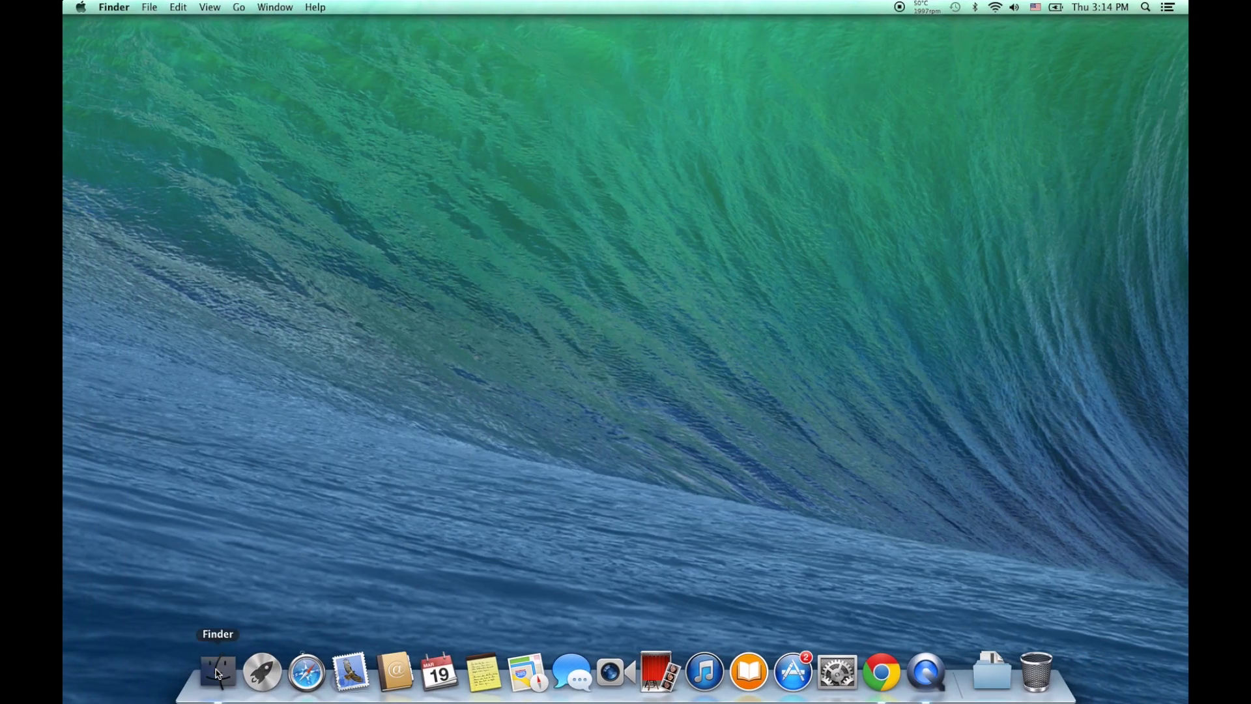
Mount iWork09Trial.dmg from the Downloads folder in Finder.
left_click(218, 671)
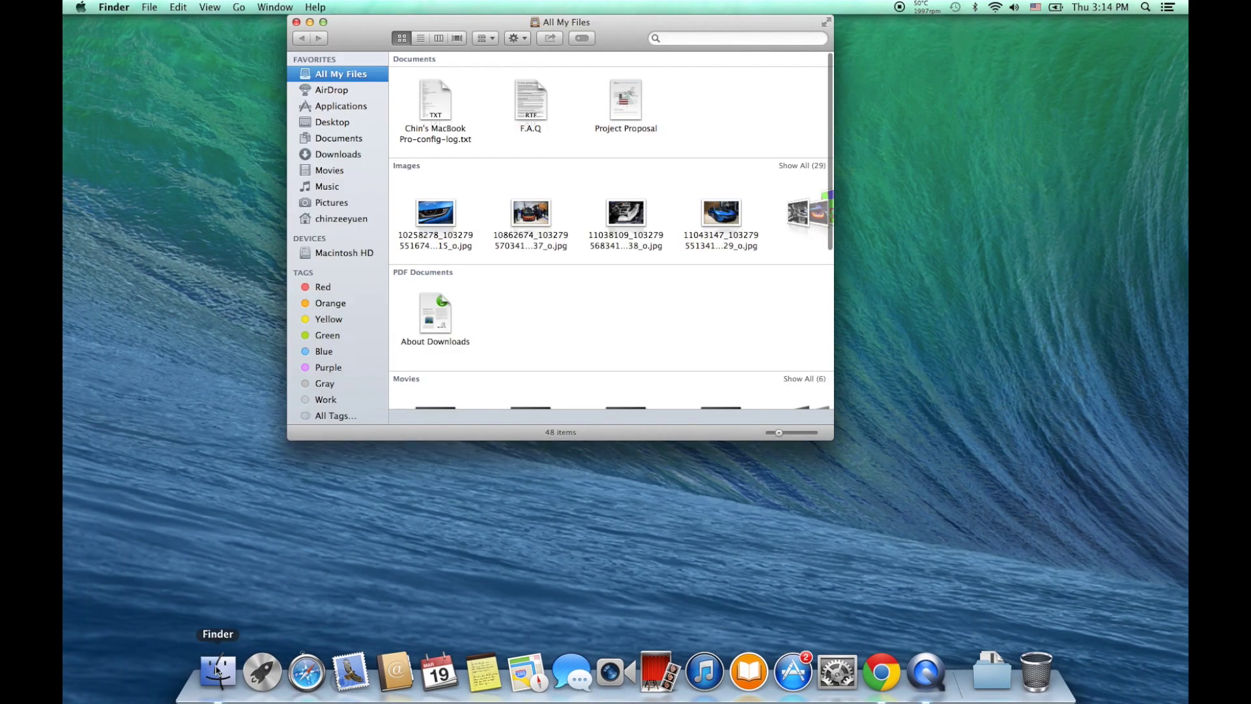
left_click(342, 155)
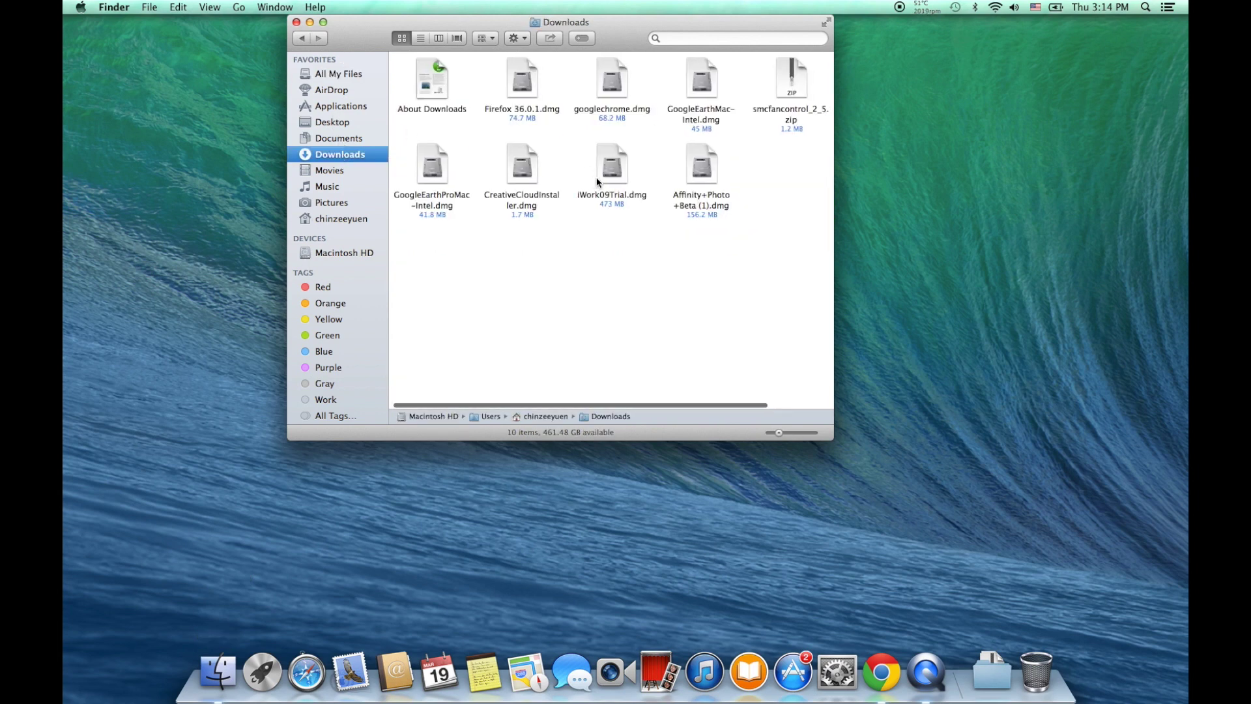
double_click(615, 162)
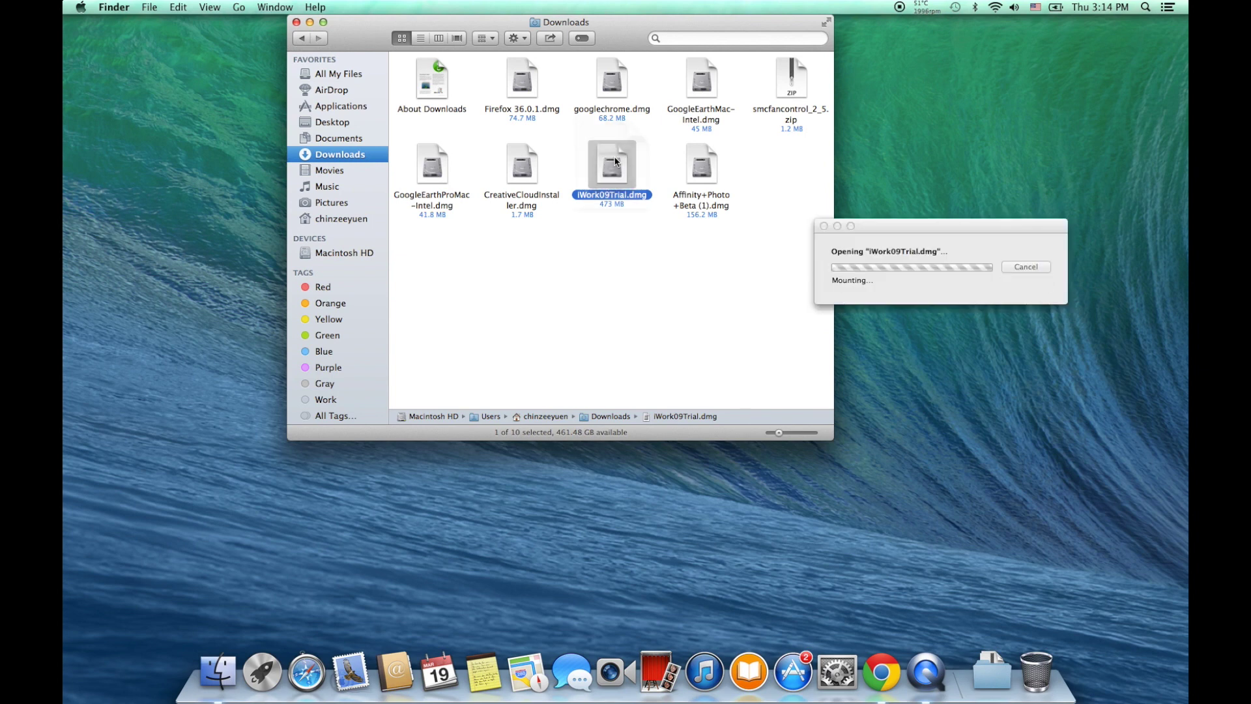
Close Downloads, centre the Install DVD window and select the Install iWork '09 Trial package.
left_click(582, 48)
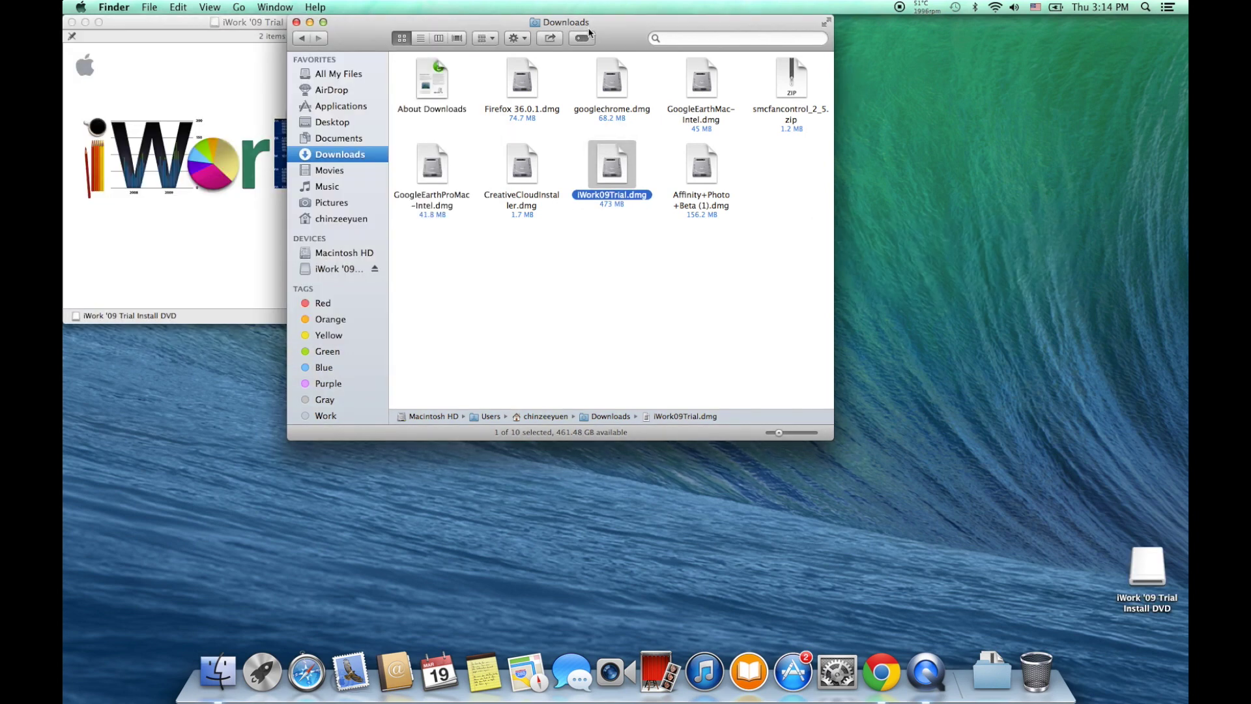
key("super+w")
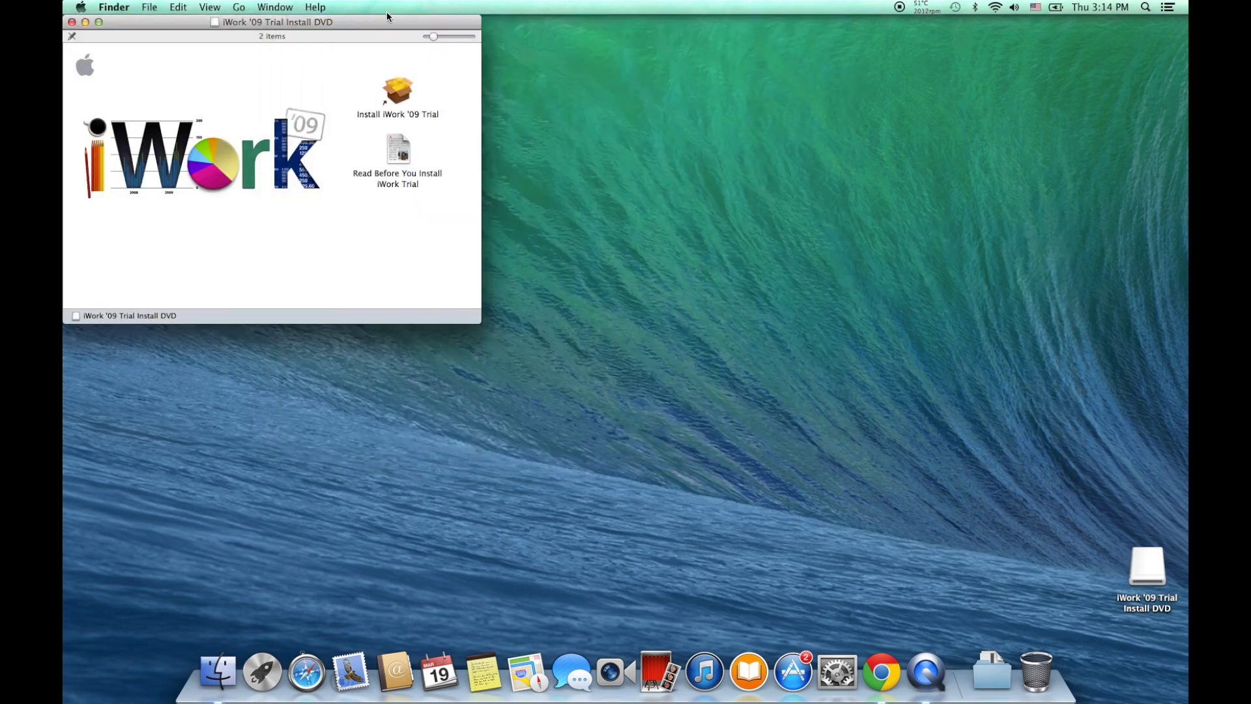
left_click_drag(375, 21, 730, 131)
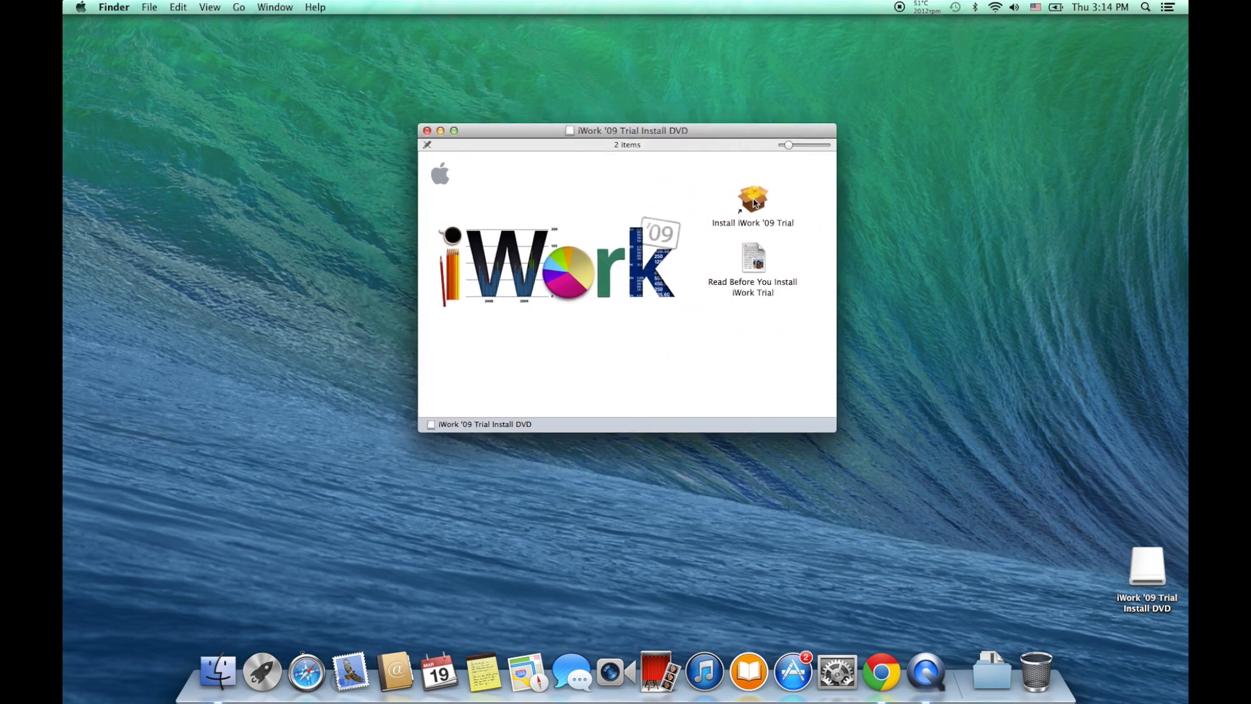
left_click(754, 203)
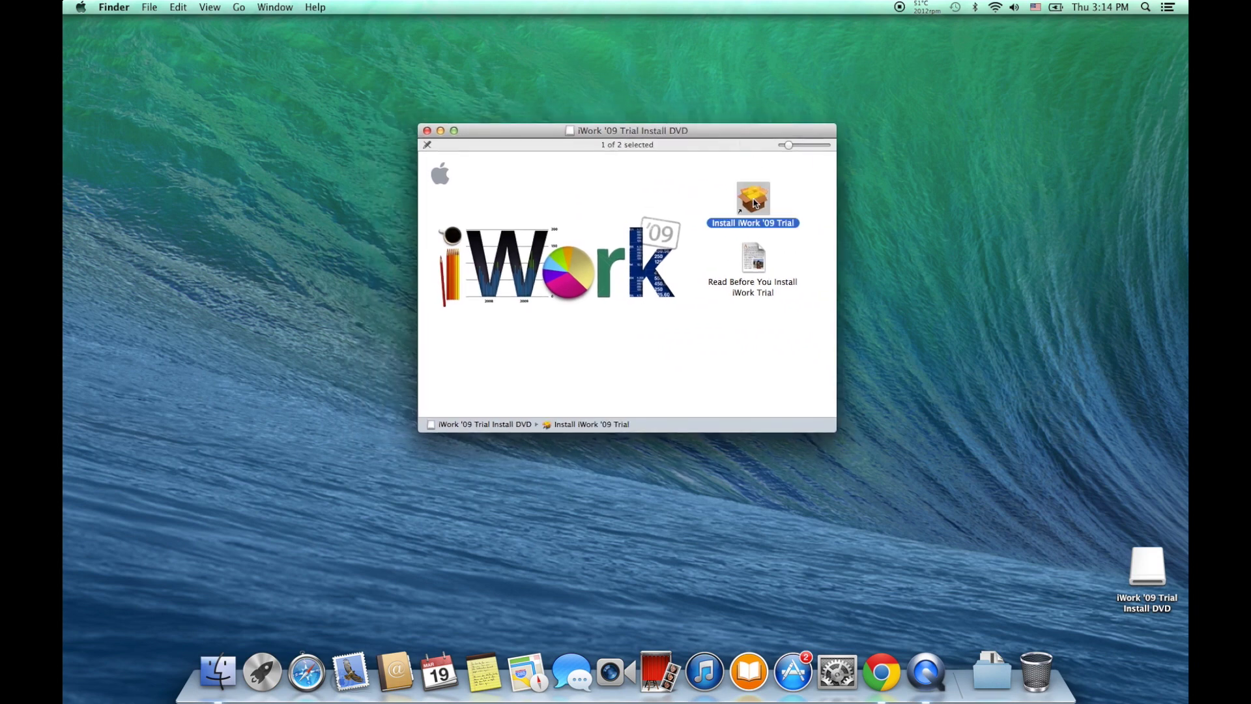
Run the iWork '09 Trial installer through the Read Me and accept the licence agreement.
double_click(755, 203)
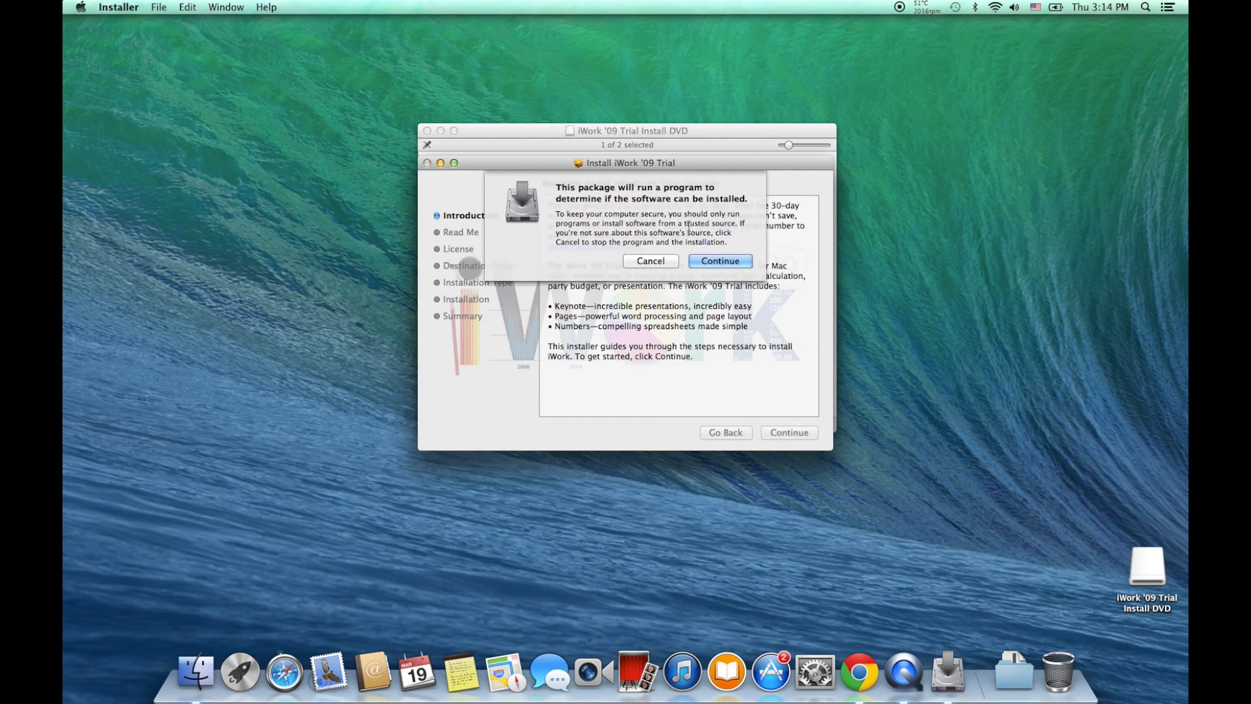
left_click(711, 257)
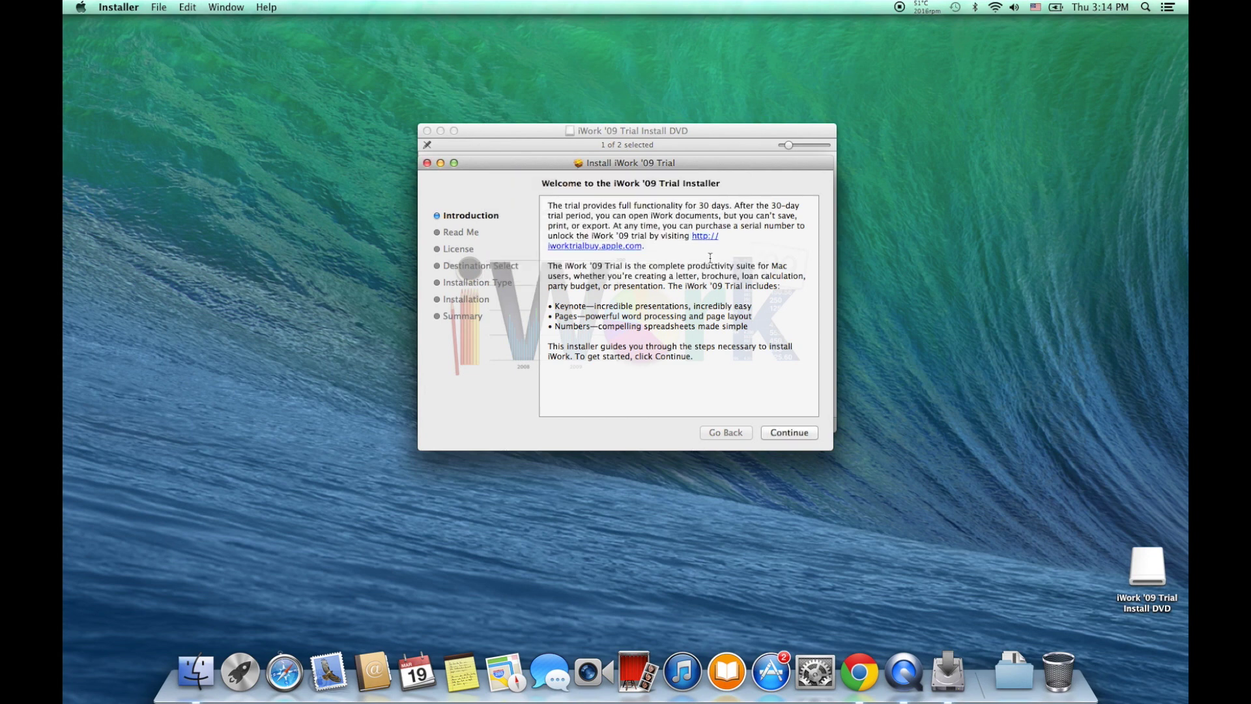
left_click(785, 432)
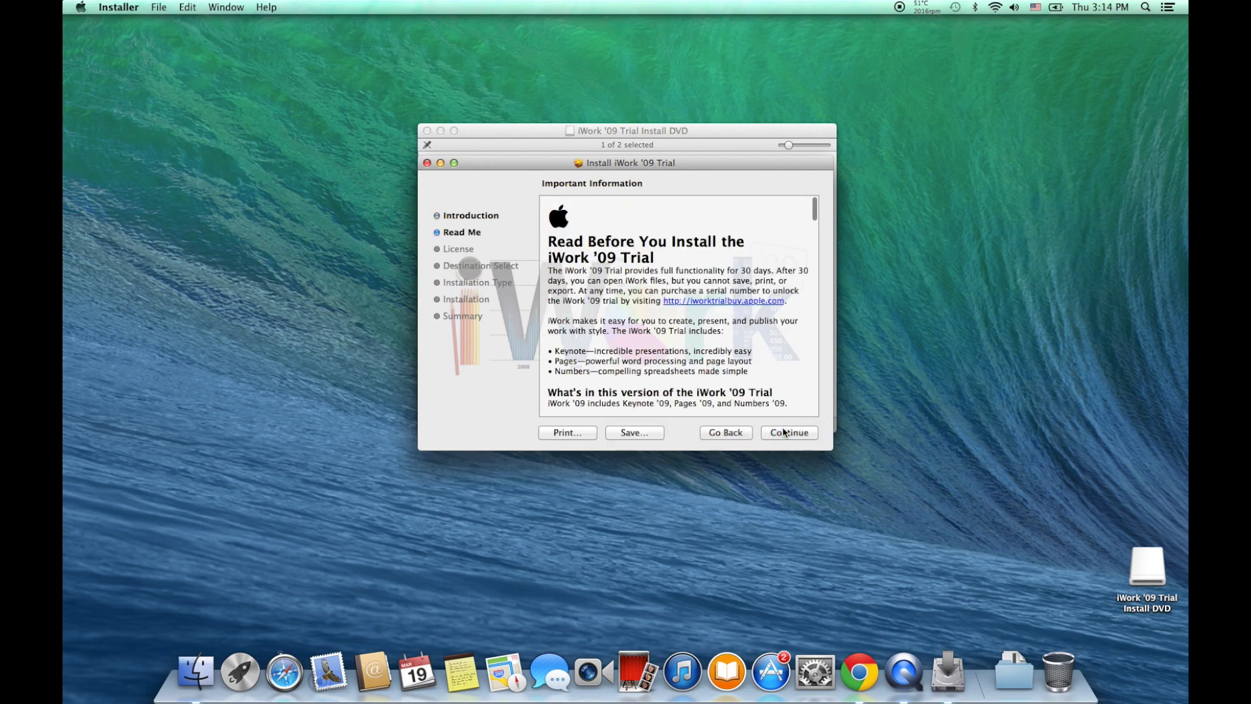
left_click(785, 432)
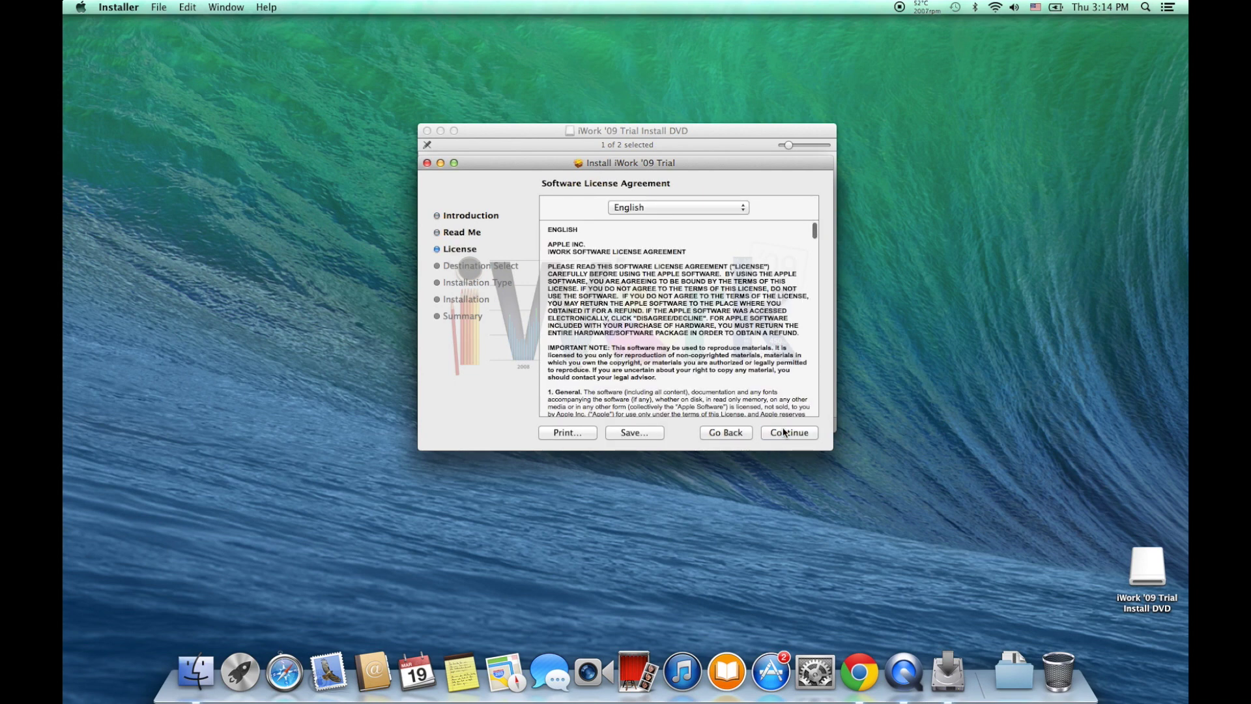
left_click(785, 432)
left_click(759, 273)
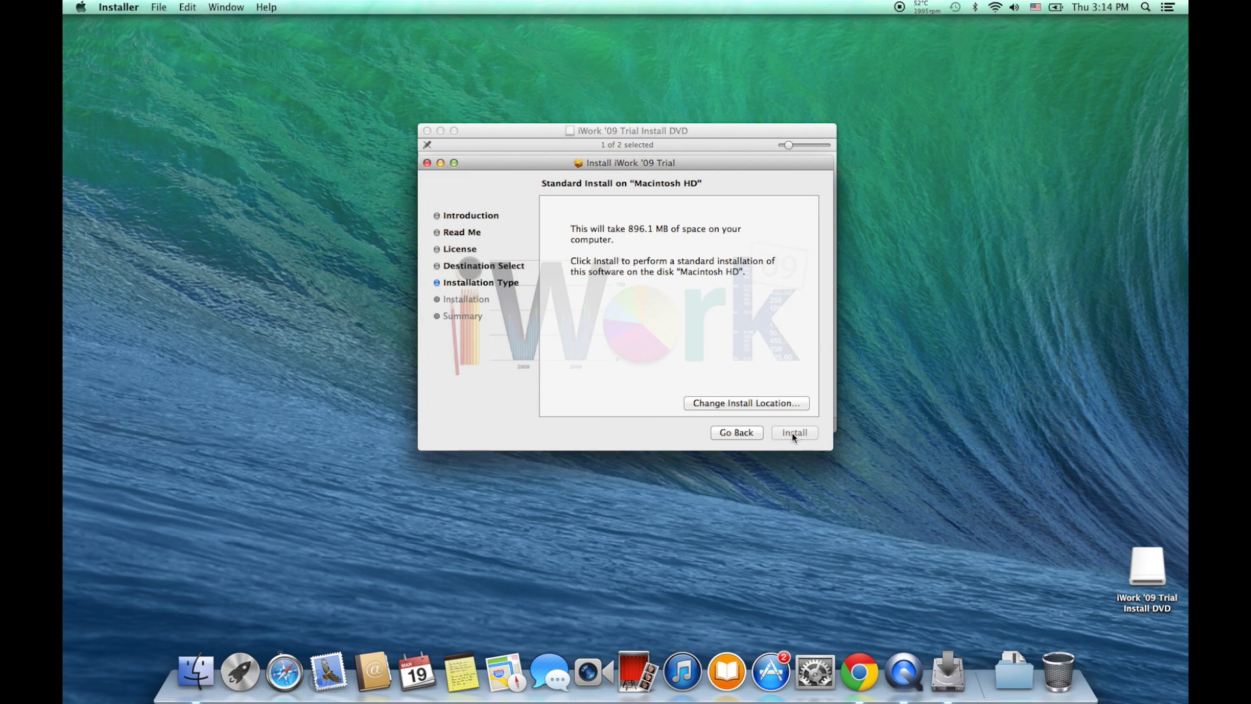
Install iWork onto Macintosh HD, close the installer and disc window, and show Launchpad.
left_click(706, 271)
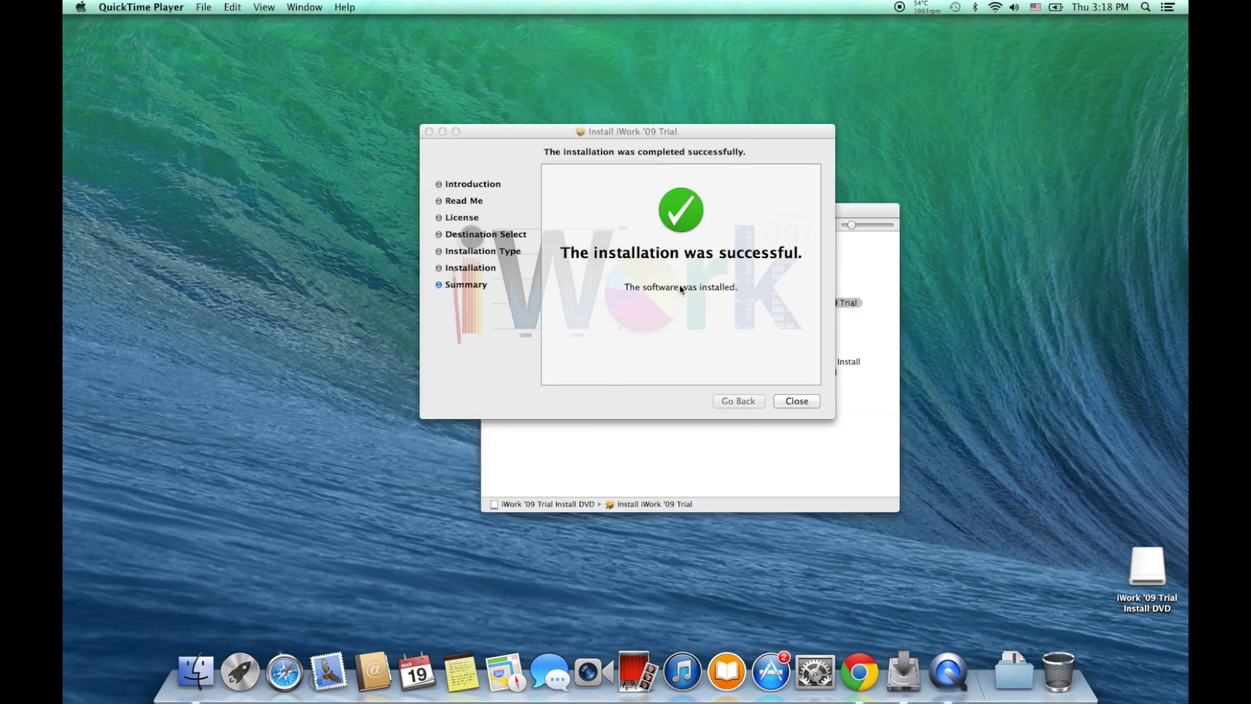
left_click(792, 401)
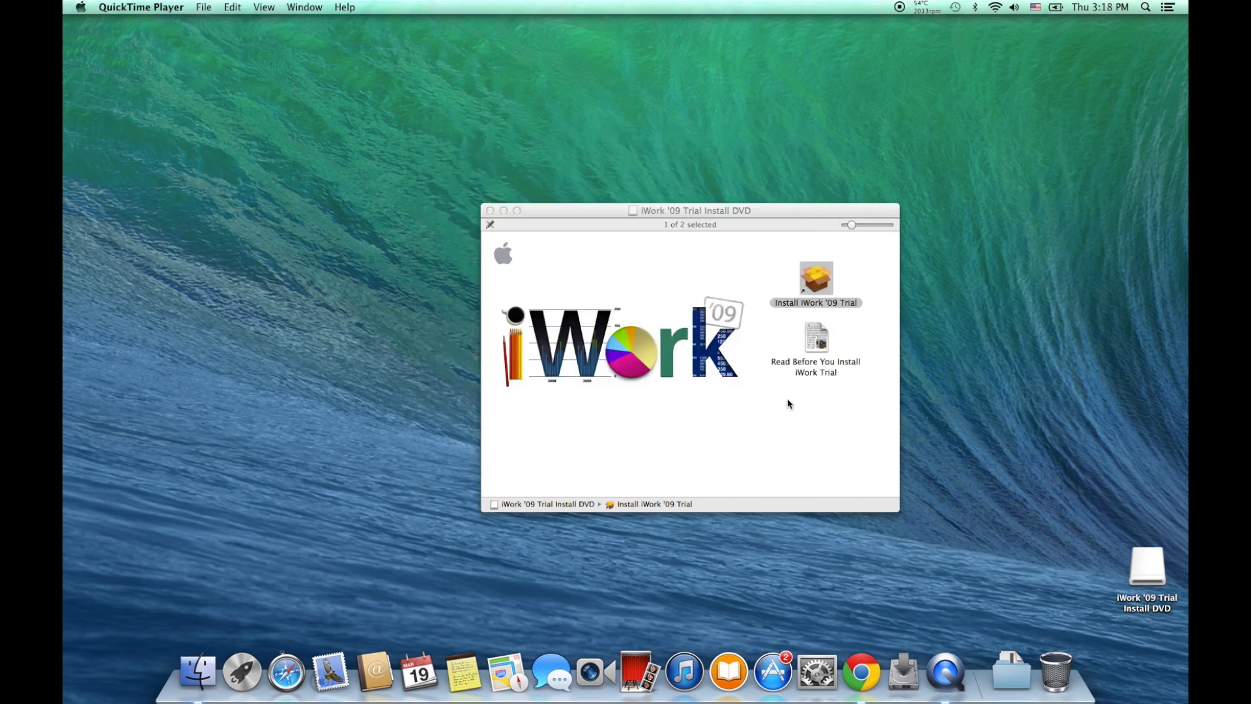
left_click(491, 210)
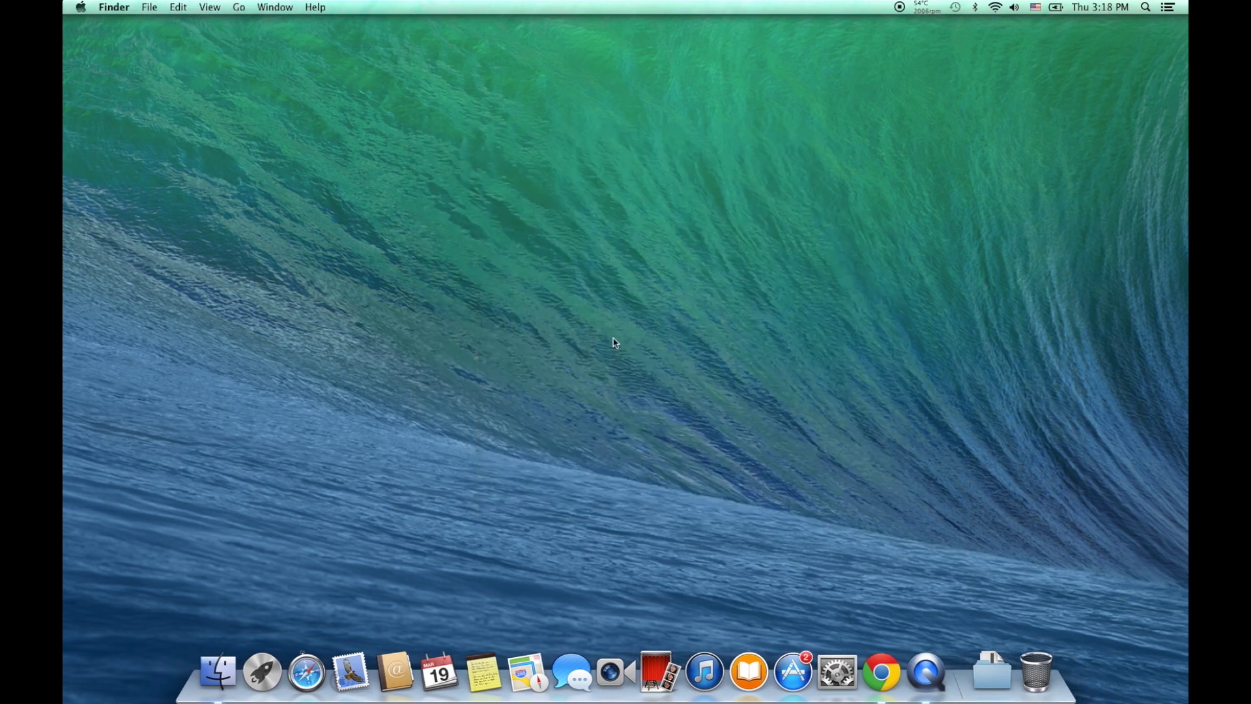
key("F4")
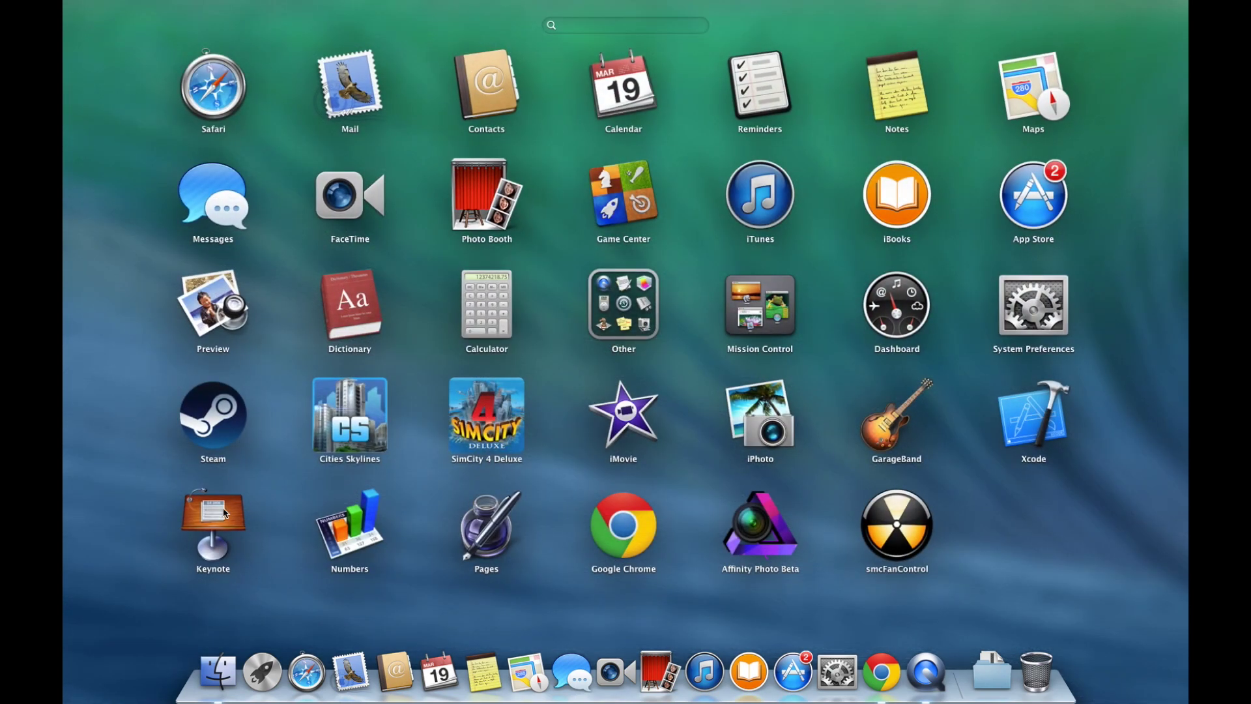
Launch Keynote from Launchpad, bringing up the iWork '09 Buy or Try window.
left_click(214, 518)
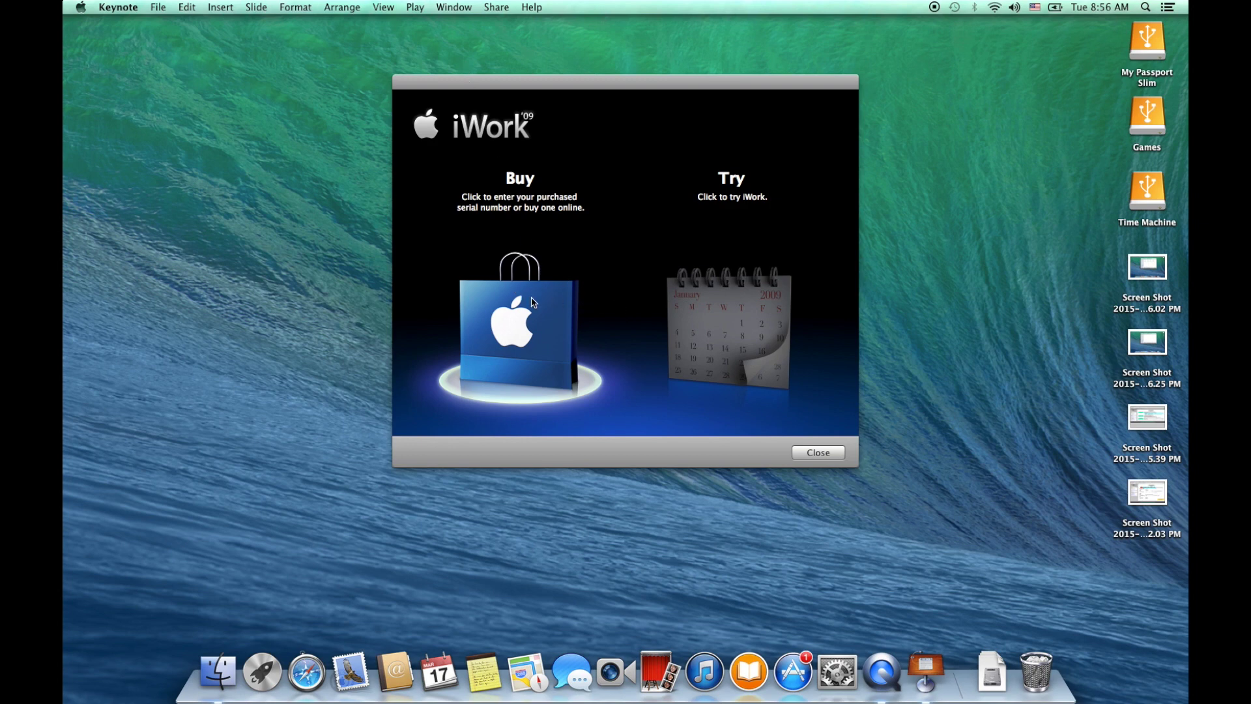
Relaunch Keynote, submit the iWork '09 serial number and agree to the licence.
key("super+q")
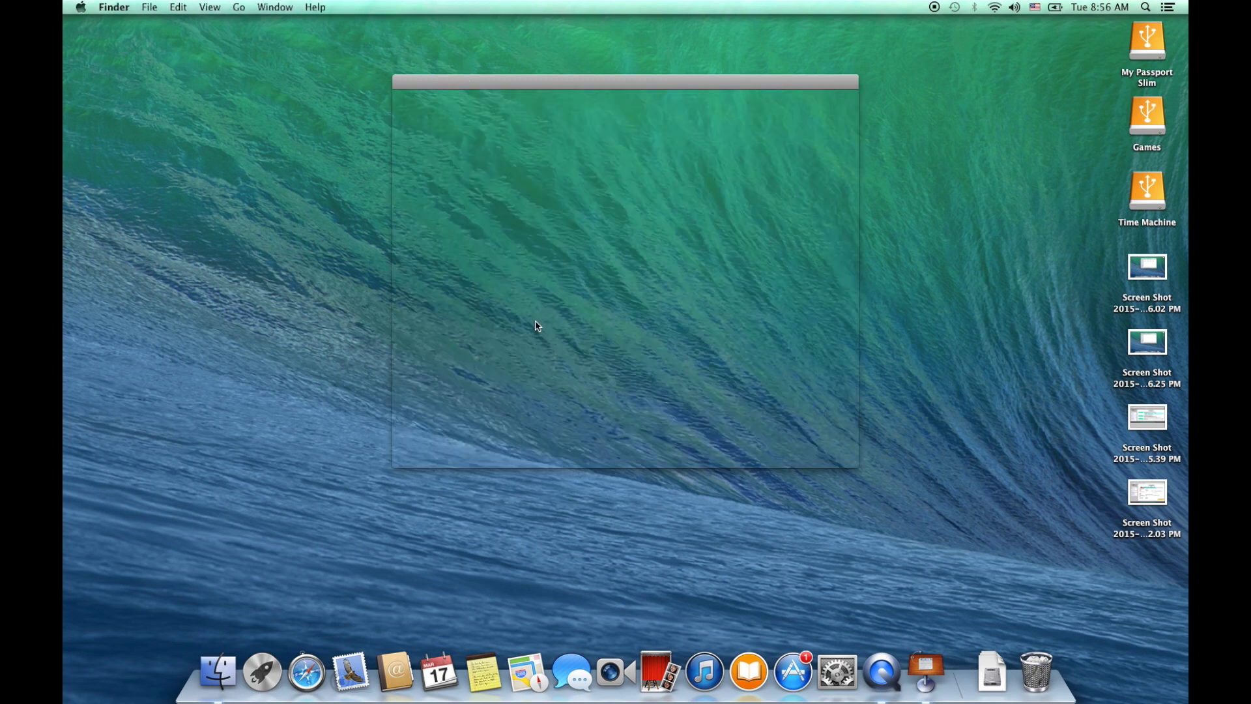
left_click_drag(575, 84, 610, 101)
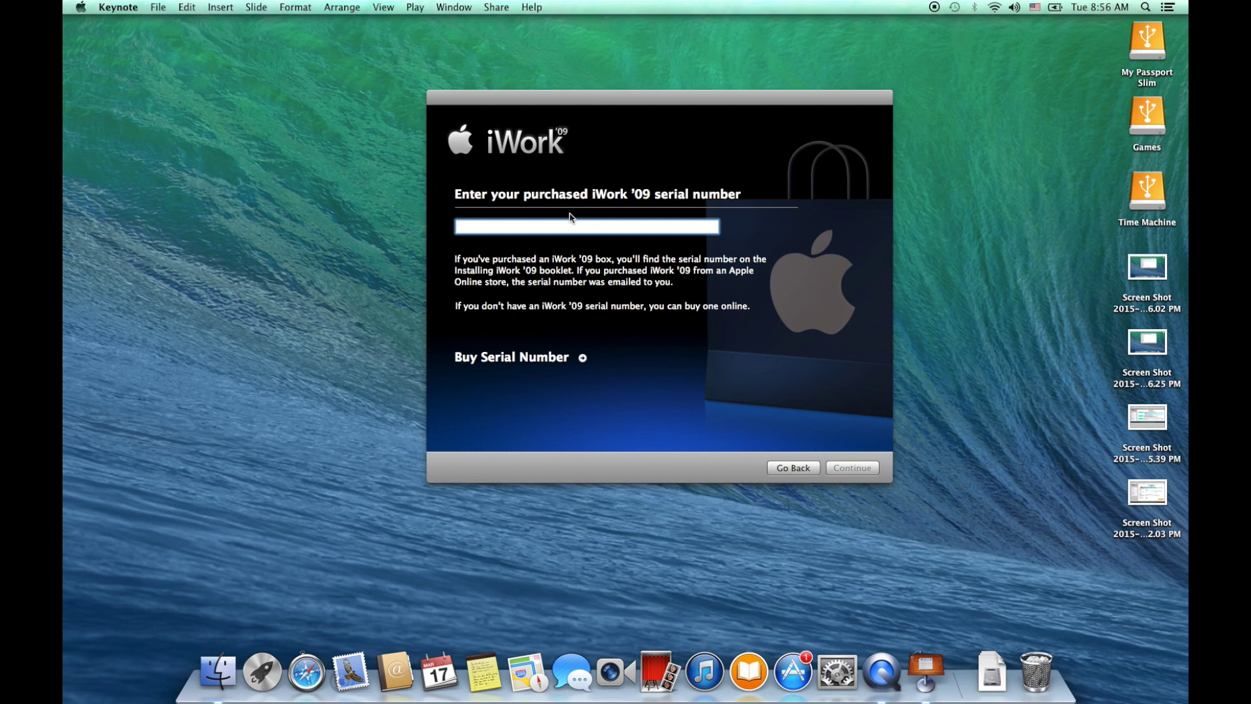
left_click(853, 466)
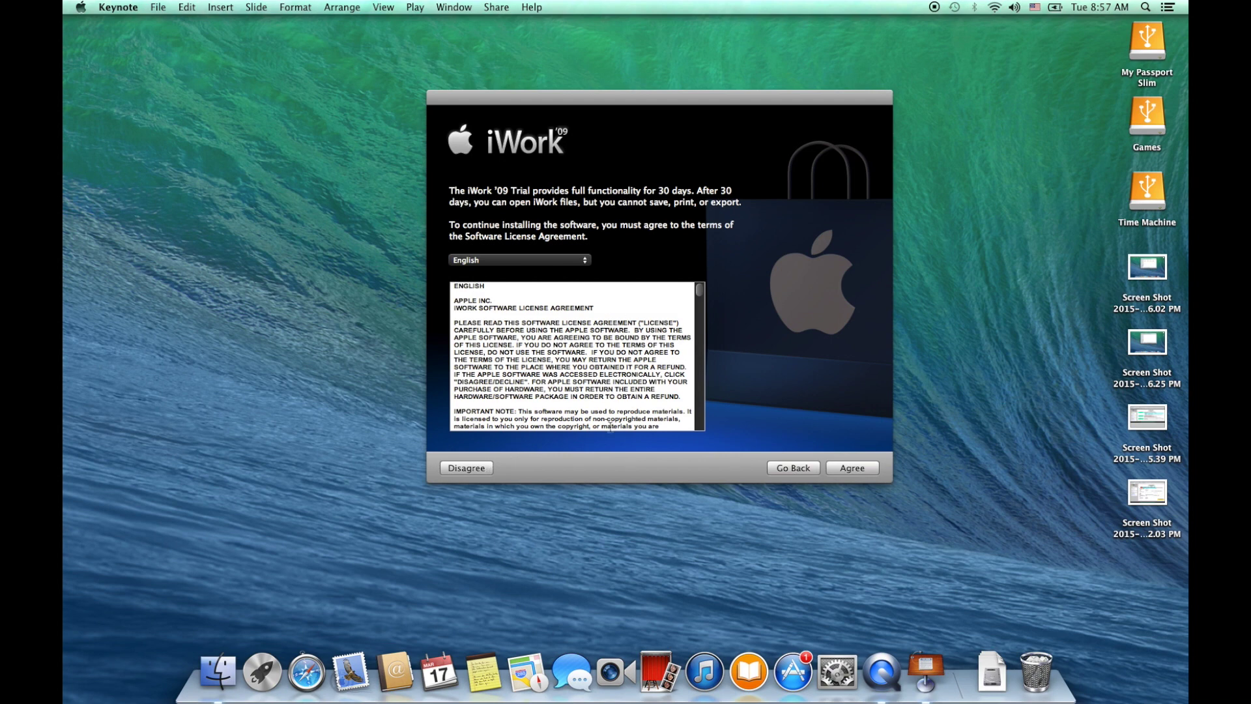
left_click(861, 470)
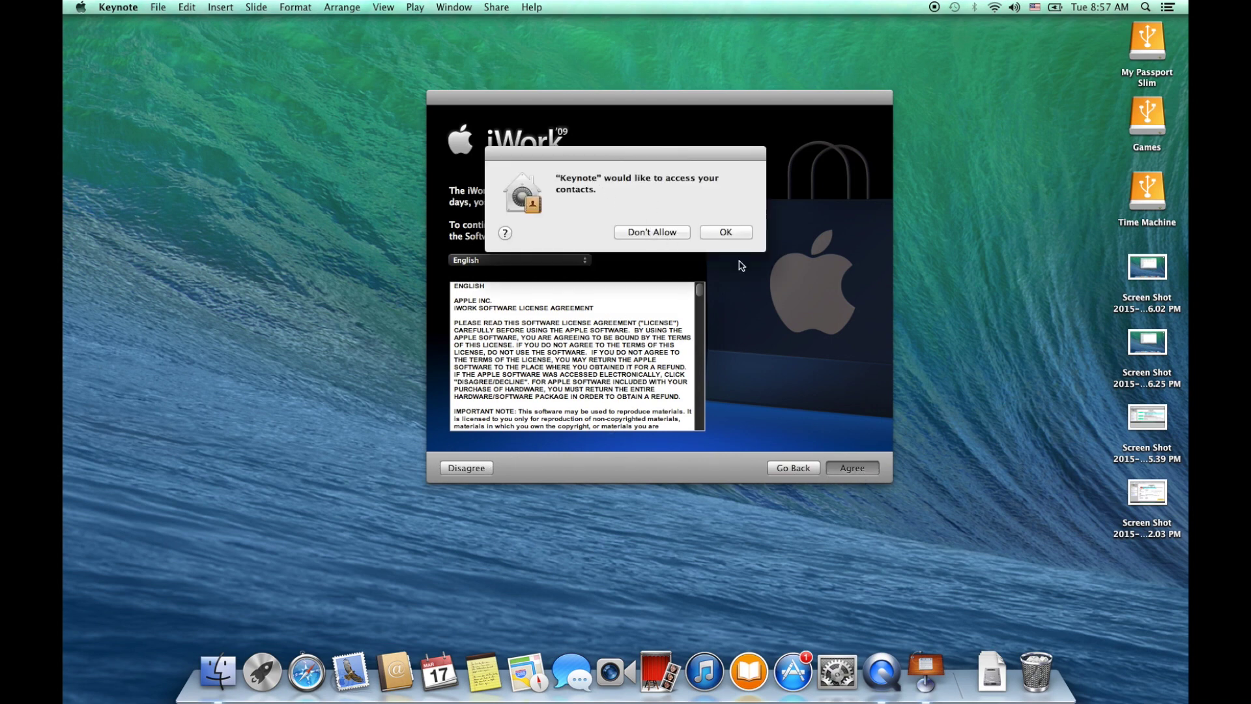
Decline contacts access, fill in the registration name and finish registration.
left_click(743, 233)
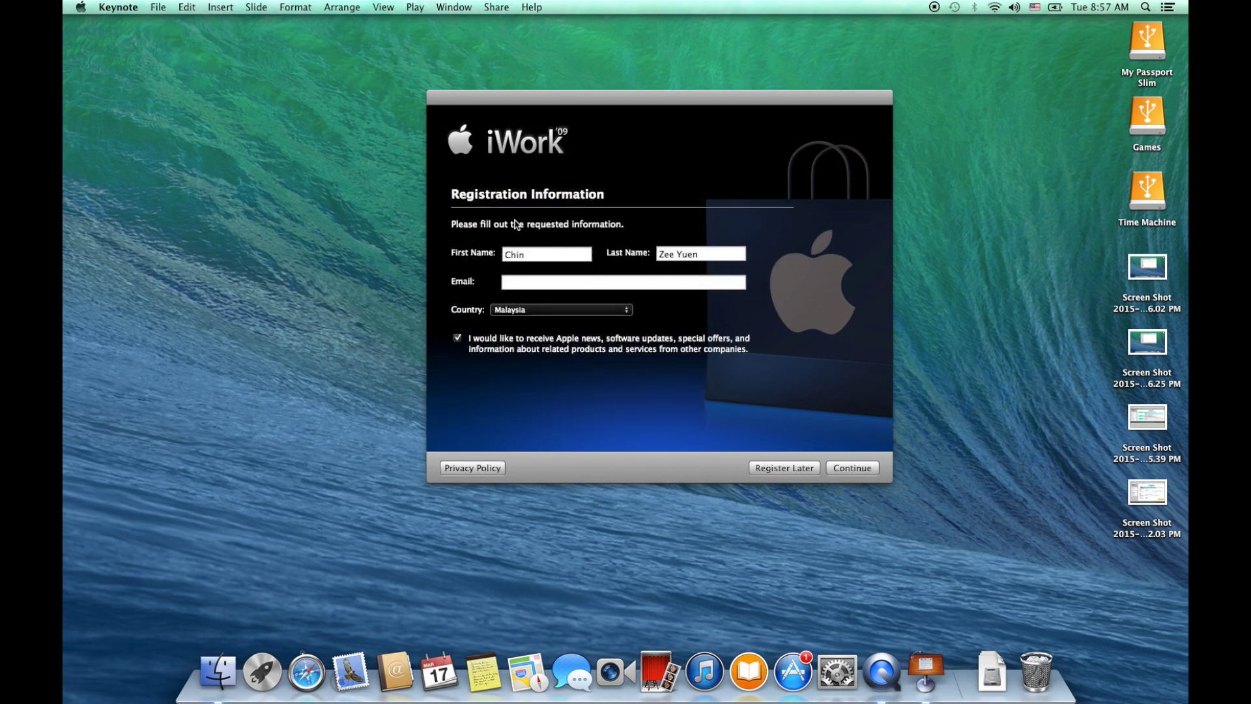
left_click(543, 258)
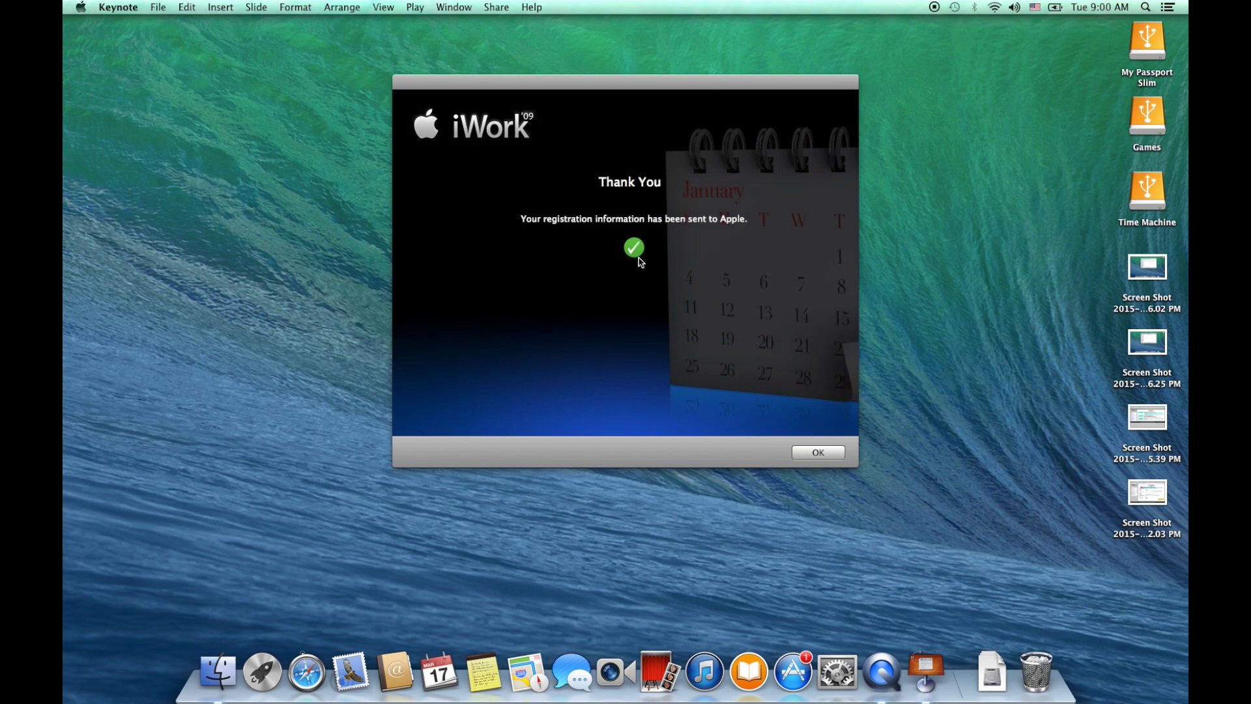
left_click(816, 455)
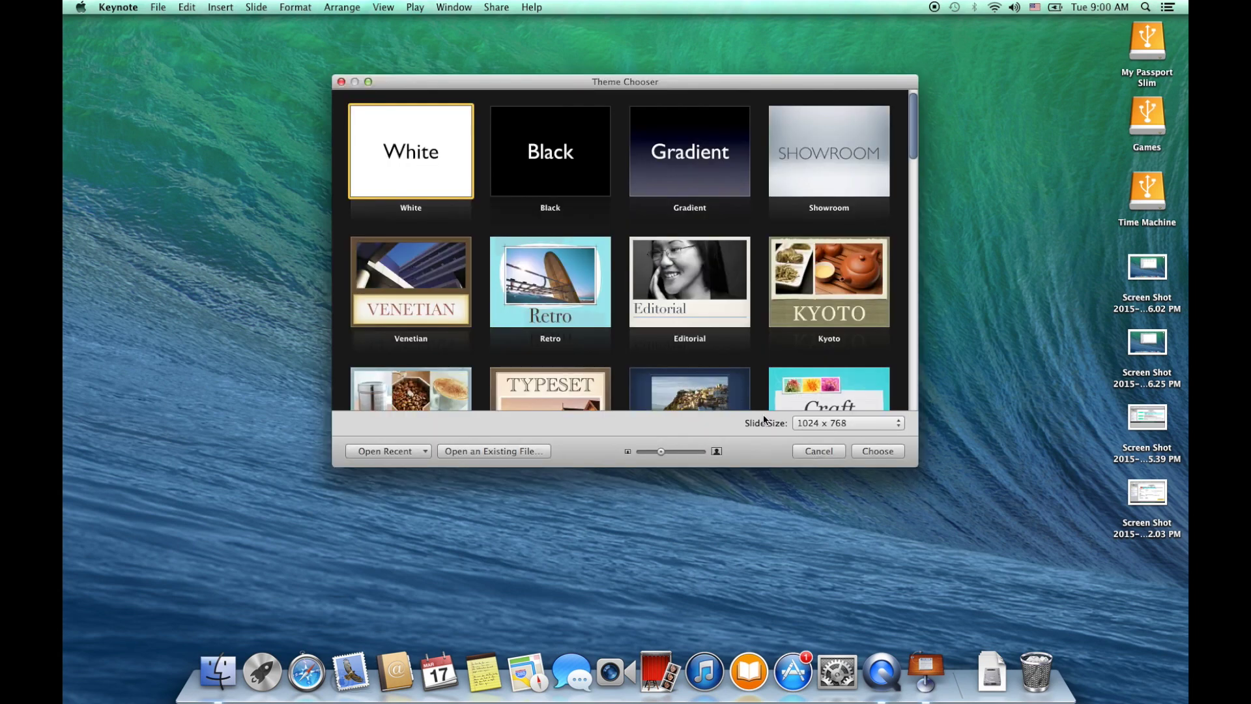
scroll(722, 286, "down", 10)
scroll(723, 282, "up", 5)
scroll(723, 283, "up", 5)
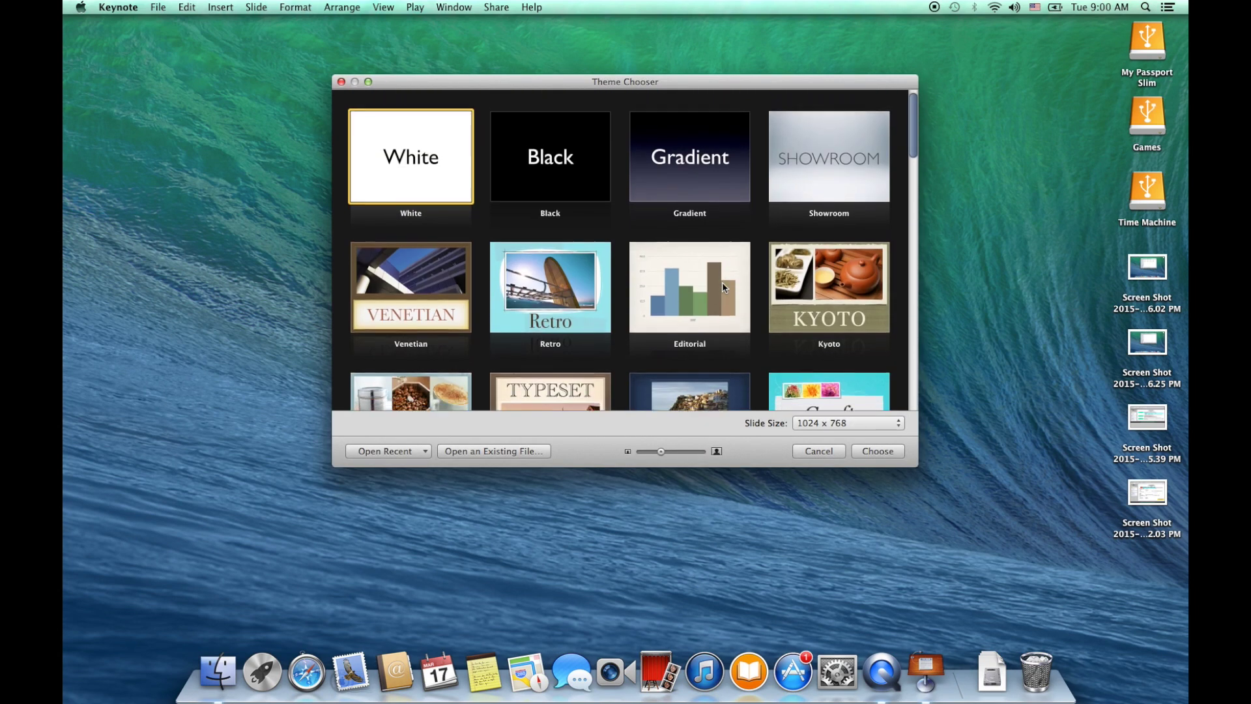
Create a new presentation with the White theme and reposition its window.
left_click(877, 453)
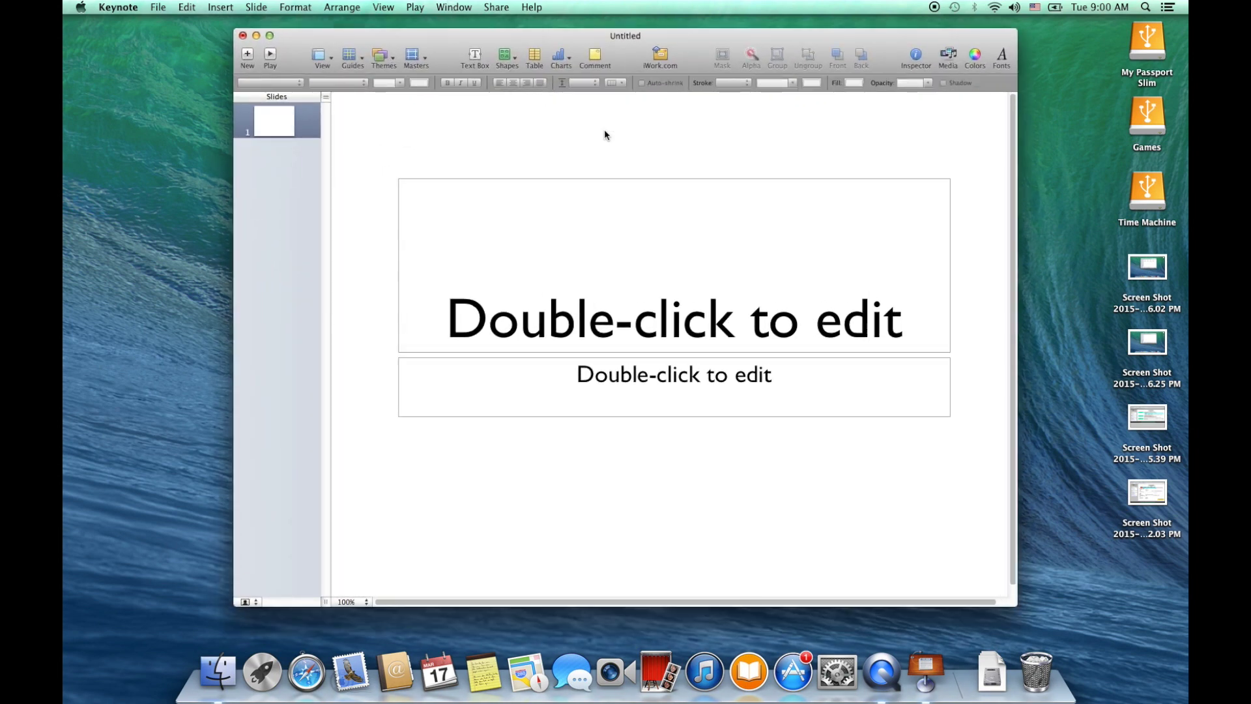
mouse_move(666, 40)
left_mouse_down()
mouse_move(723, 50)
mouse_move(631, 38)
left_mouse_up()
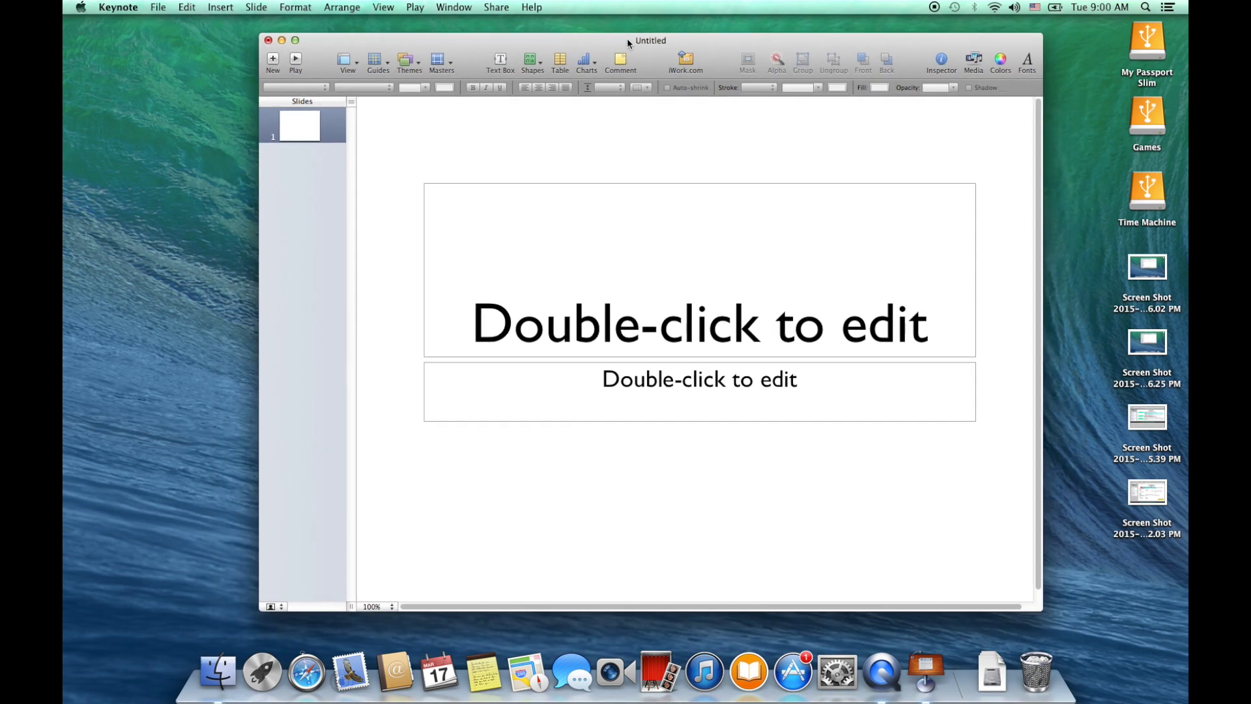
Quit Keynote, discarding the Untitled presentation without saving.
left_click(133, 7)
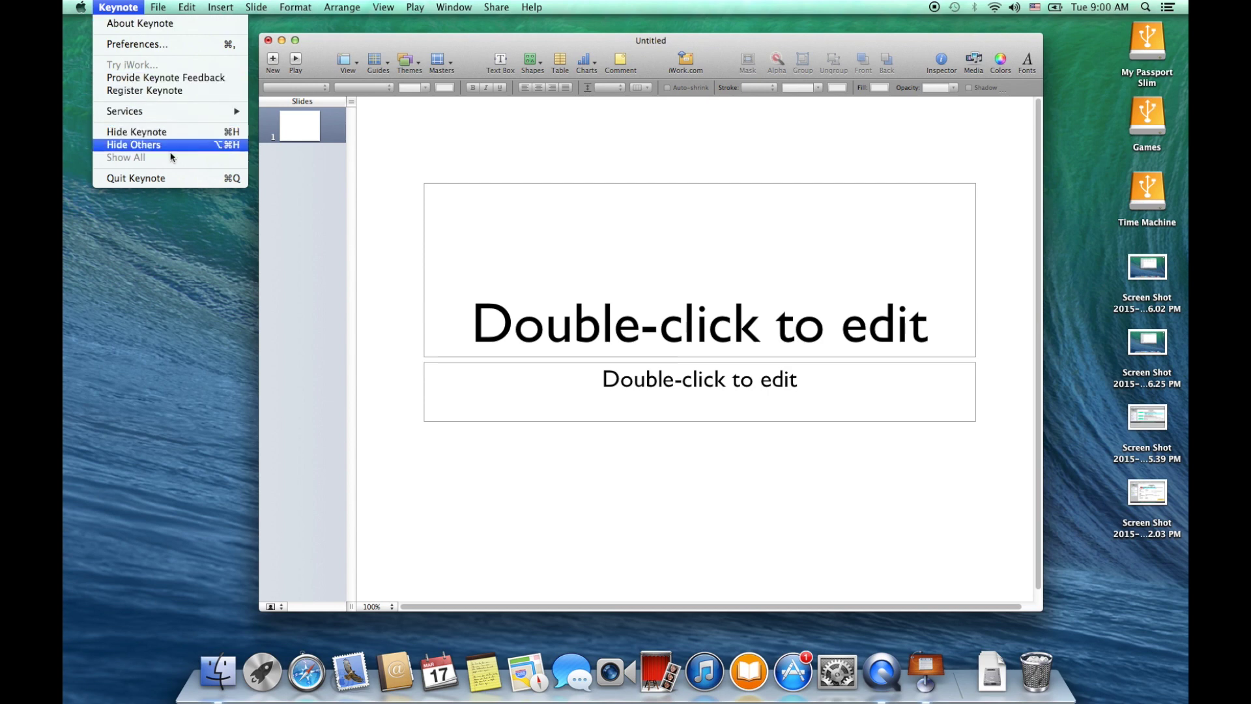
left_click(187, 178)
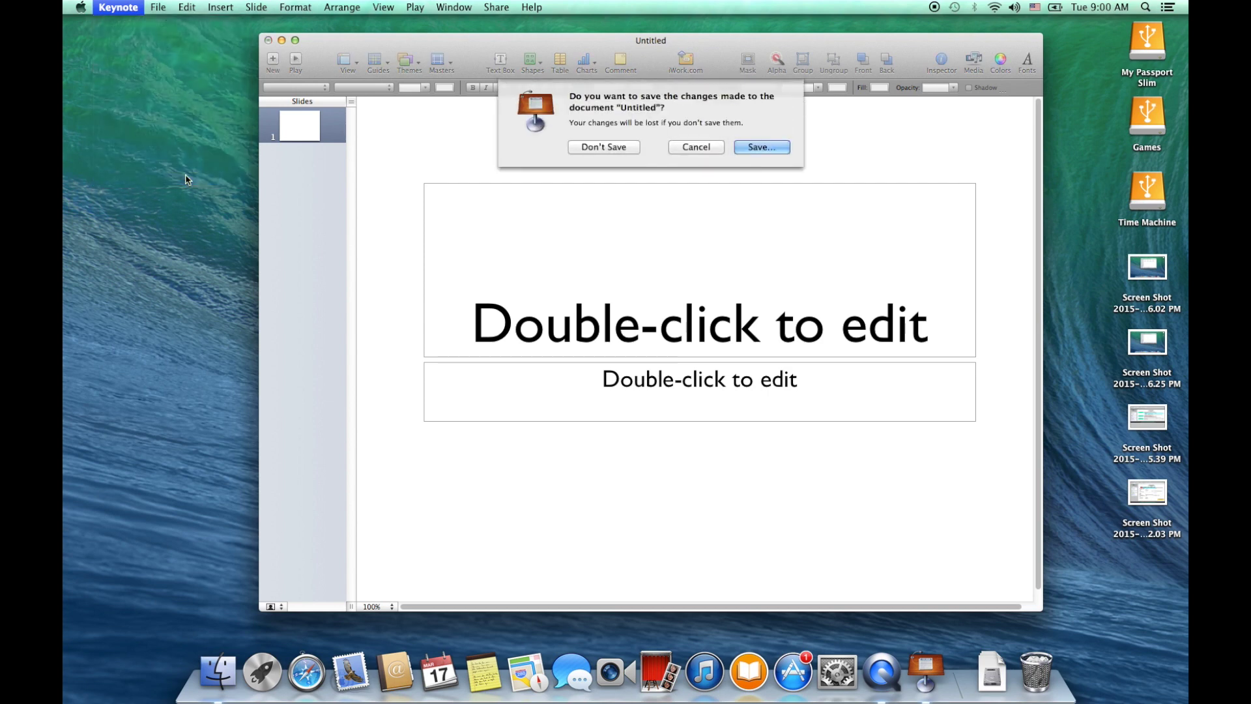
left_click(601, 148)
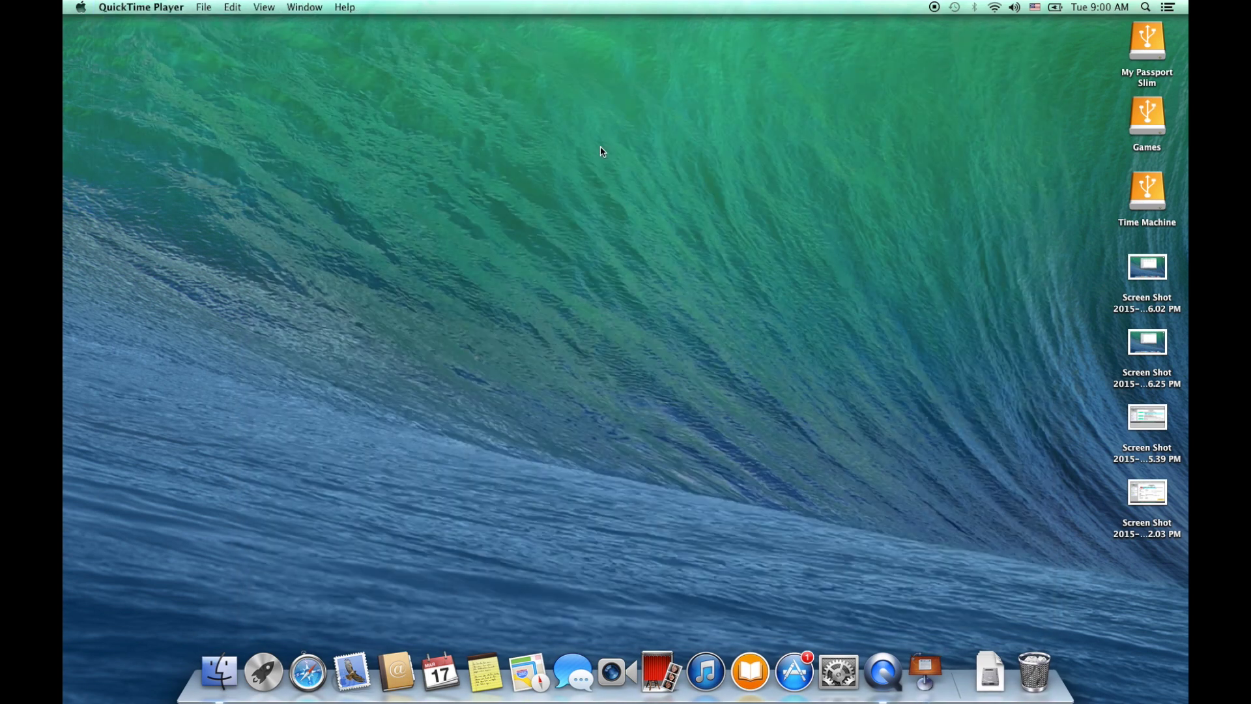